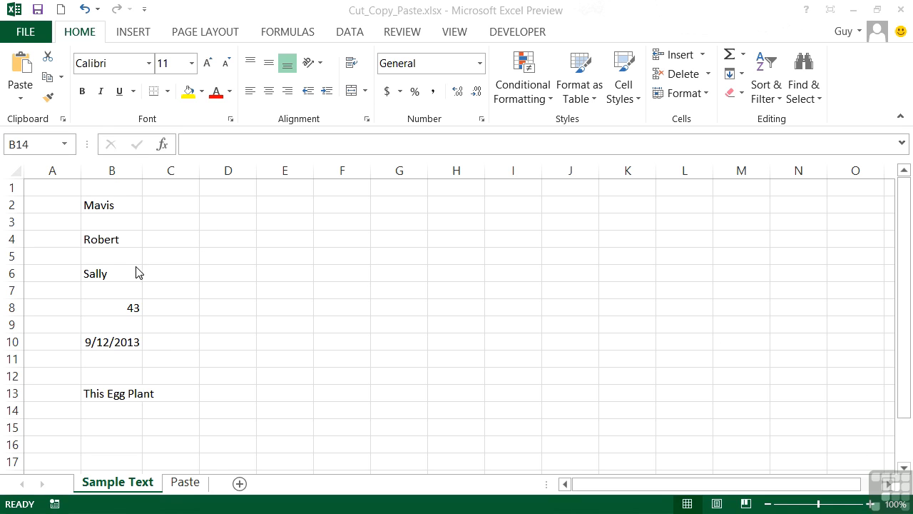
# Try copying cell B2 to the clipboard three times, cancelling the copy each time
pyautogui.click(118, 205)
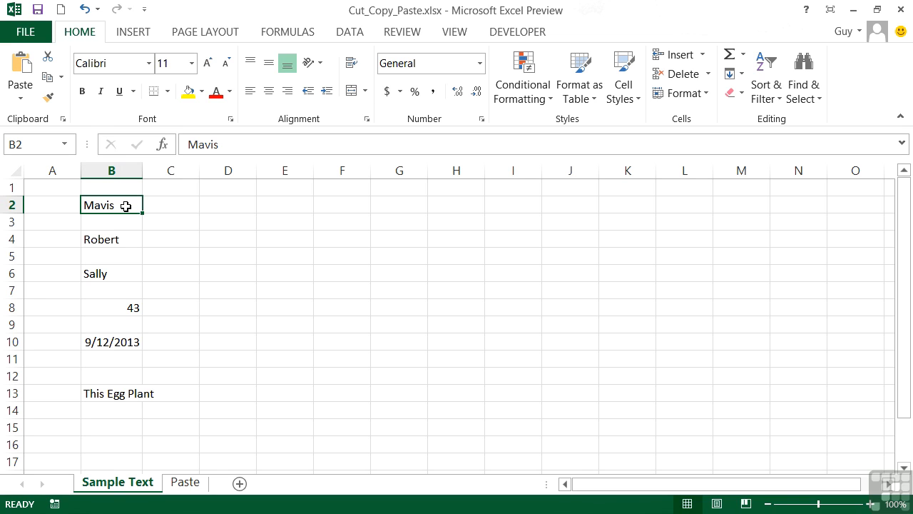
pyautogui.click(48, 80)
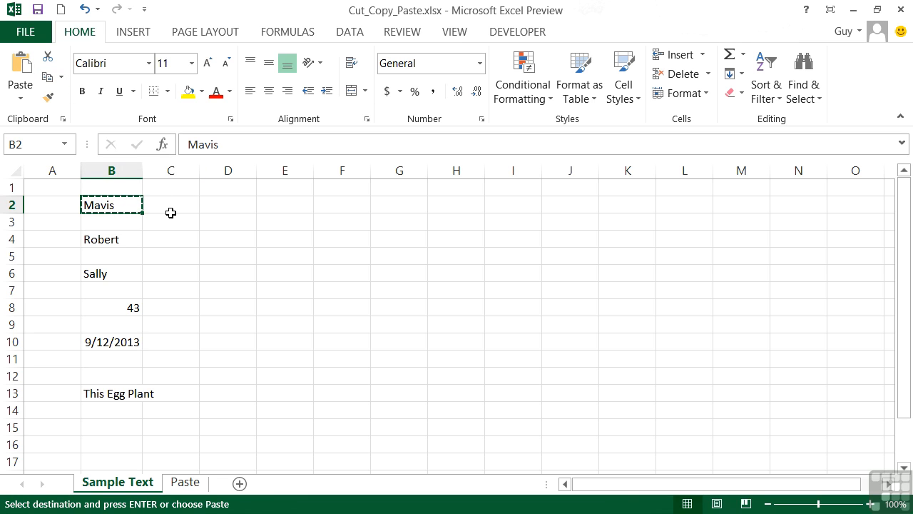
pyautogui.press('Escape')
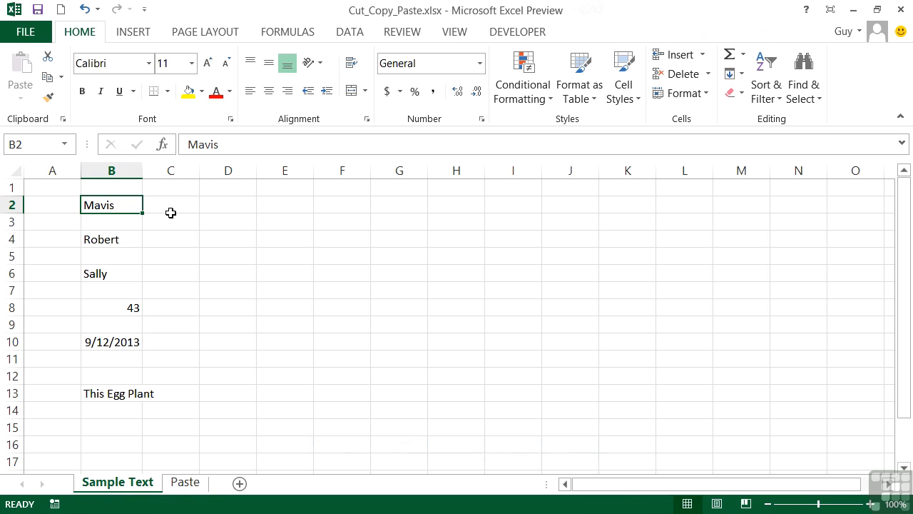
pyautogui.rightClick(110, 207)
pyautogui.click(148, 192)
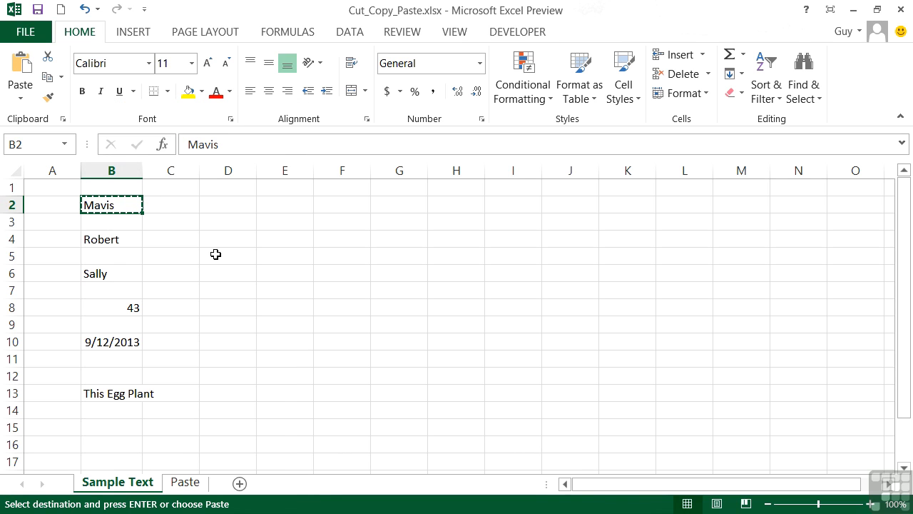
pyautogui.press('Escape')
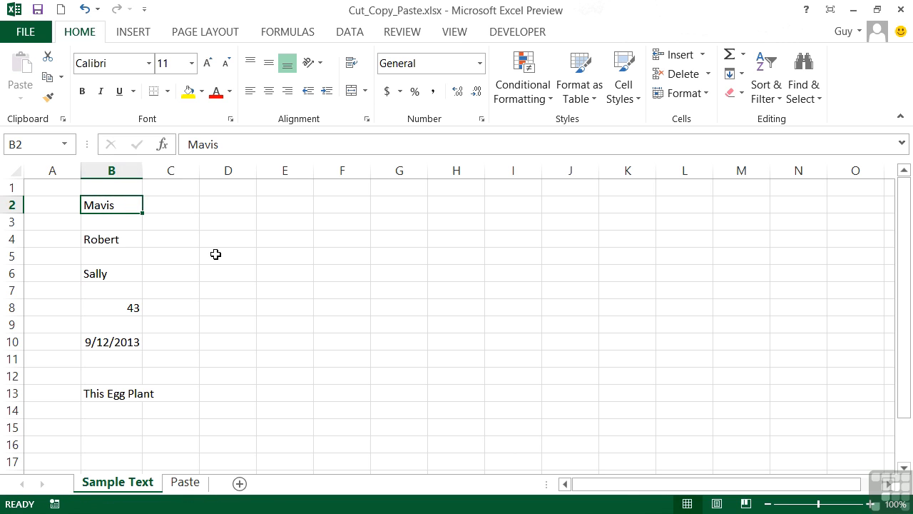
pyautogui.hotkey('ctrl', 'c')
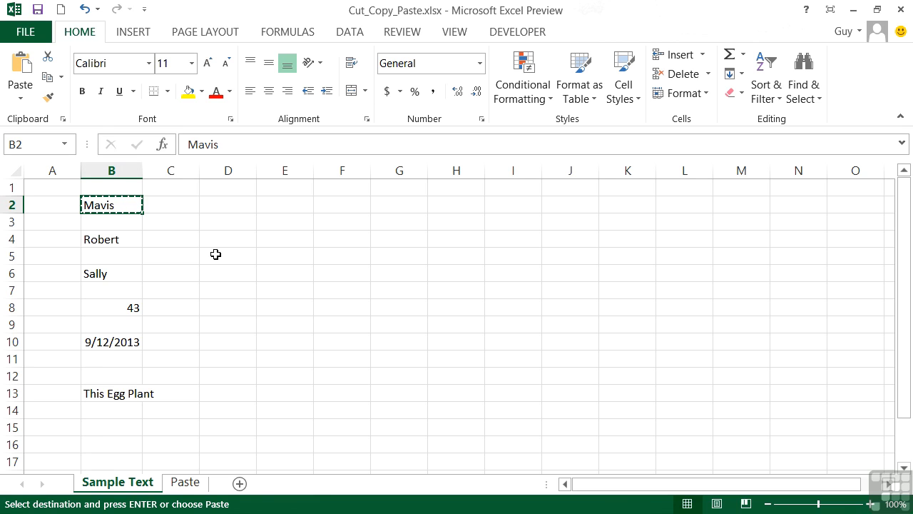
pyautogui.press('Escape')
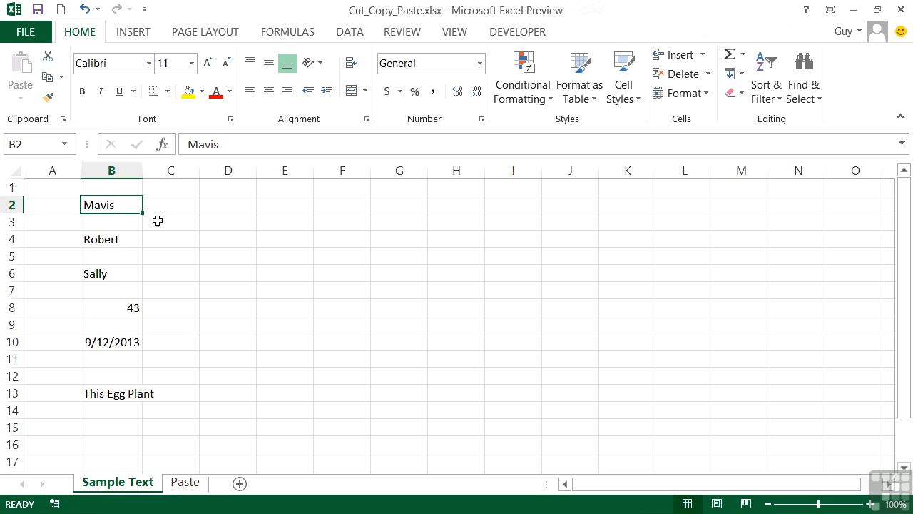
# Try copying the range B2:B6 to the clipboard and cancel the copy
pyautogui.moveTo(117, 206); pyautogui.dragTo(121, 282)
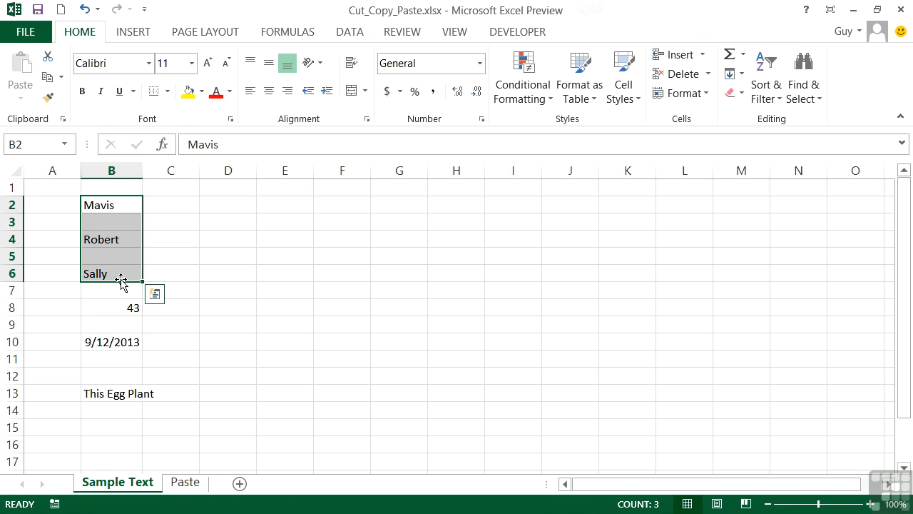
pyautogui.hotkey('ctrl', 'c')
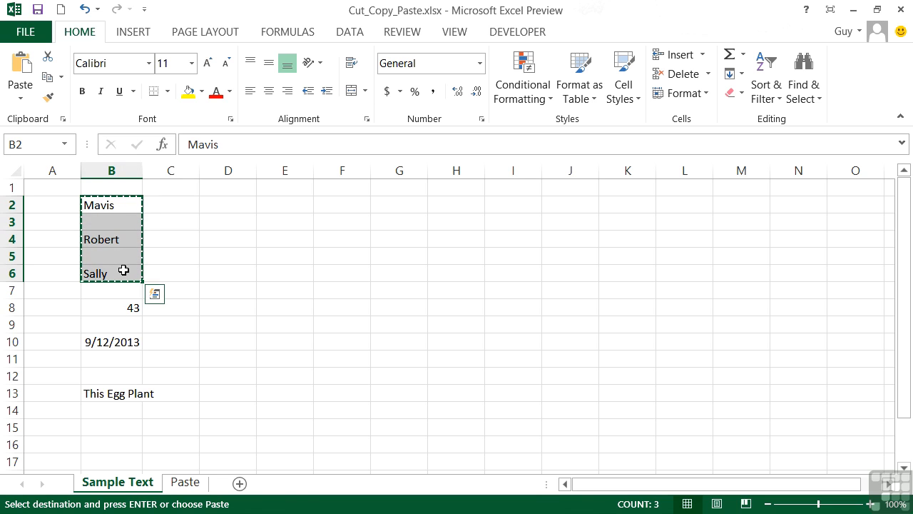
pyautogui.press('Escape')
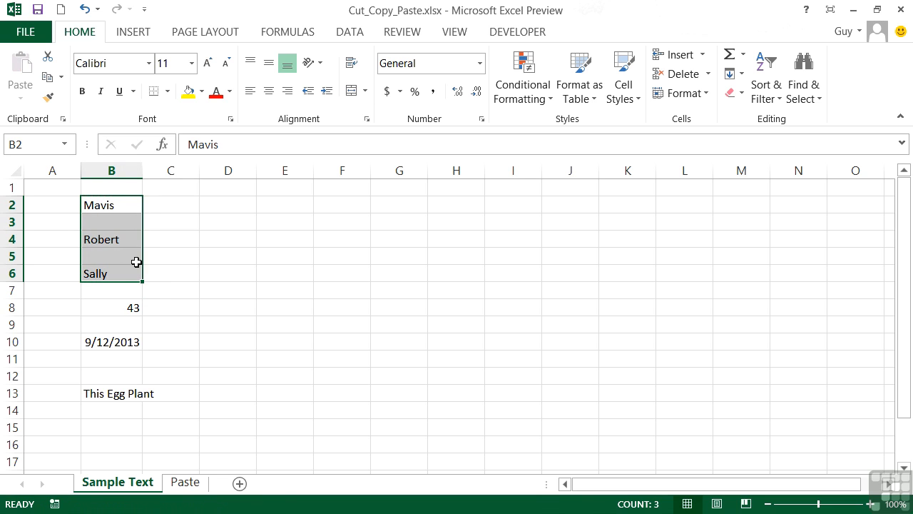
# Copy cell B2 and paste it into cell I2
pyautogui.click(118, 204)
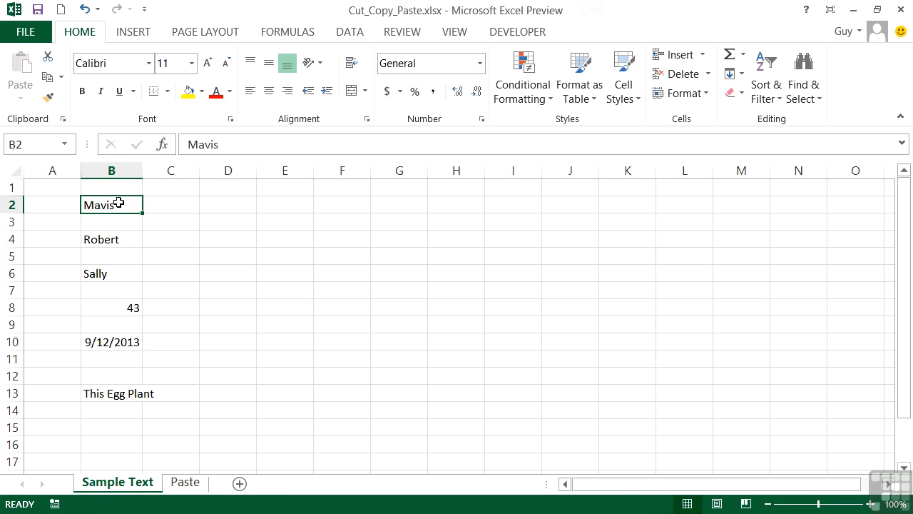
pyautogui.hotkey('ctrl', 'c')
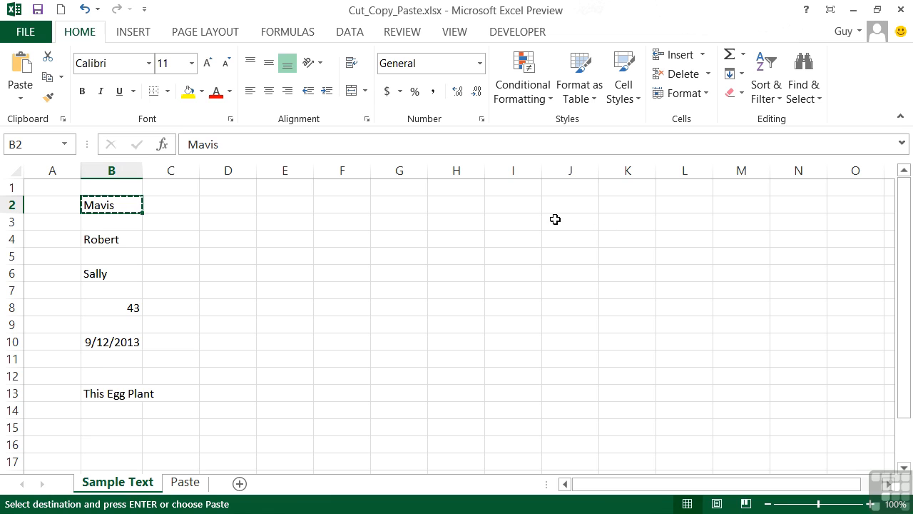
pyautogui.click(517, 203)
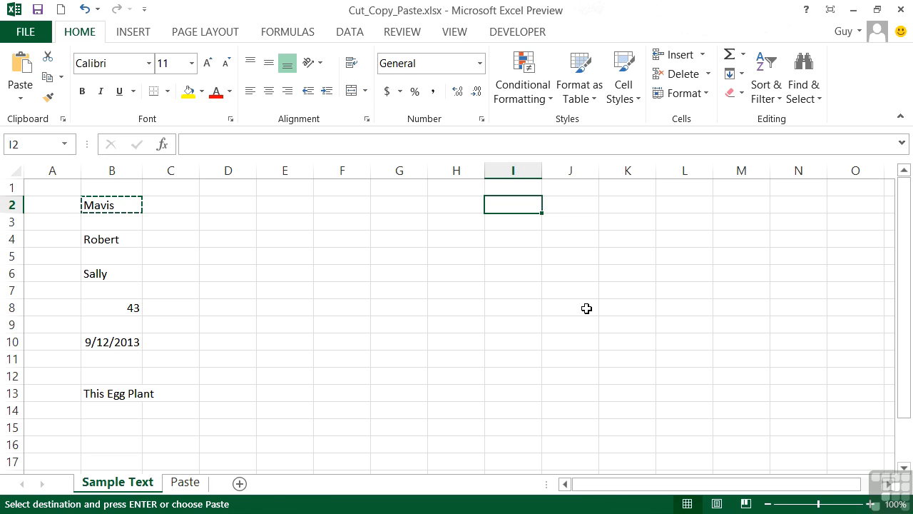
pyautogui.hotkey('ctrl', 'v')
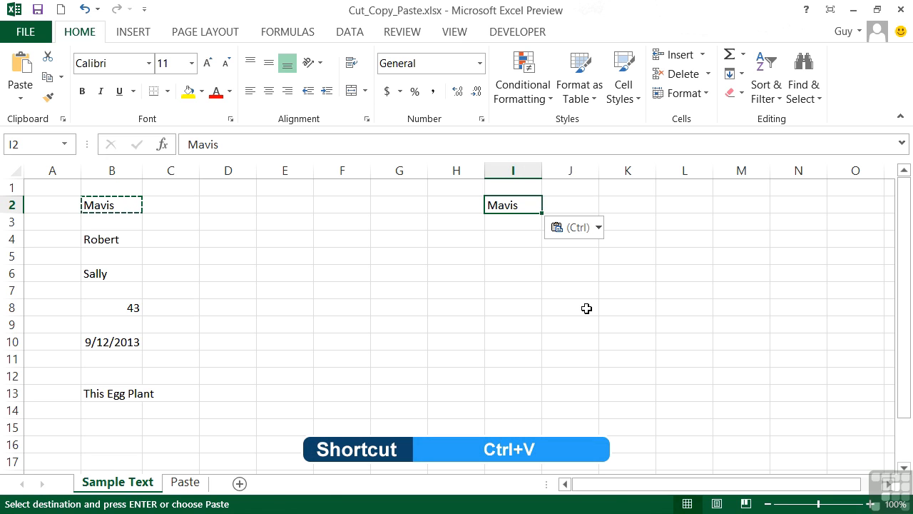
# Paste the copied B2 content into cells I3, I4 and I5 and end the copy
pyautogui.click(509, 226)
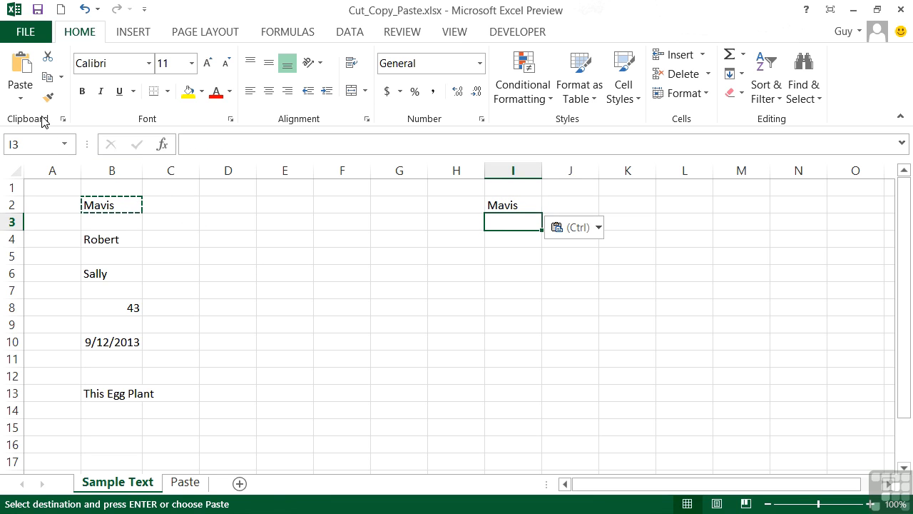
pyautogui.click(21, 66)
pyautogui.click(504, 242)
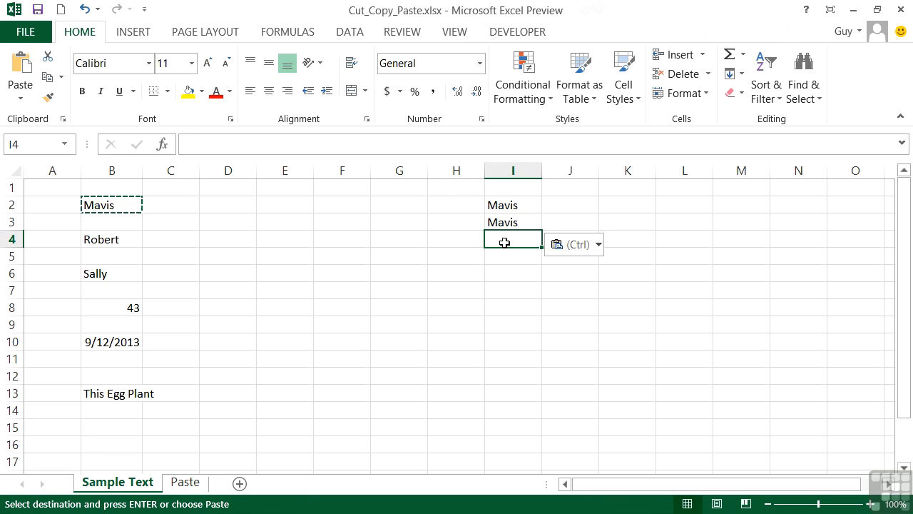
pyautogui.rightClick(504, 243)
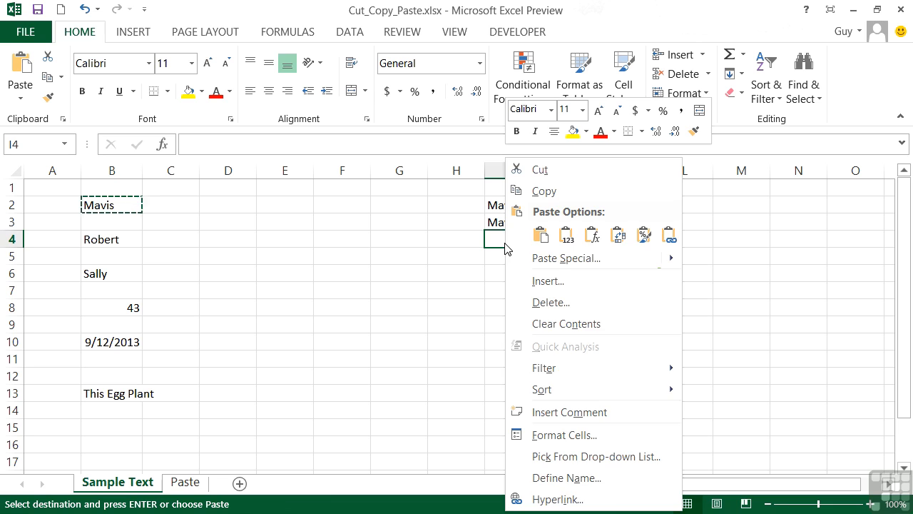
pyautogui.click(541, 236)
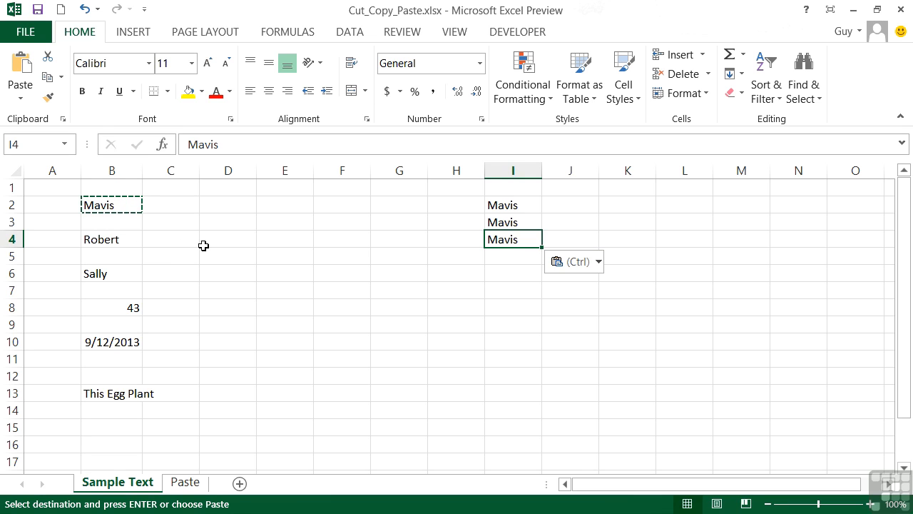
pyautogui.click(504, 255)
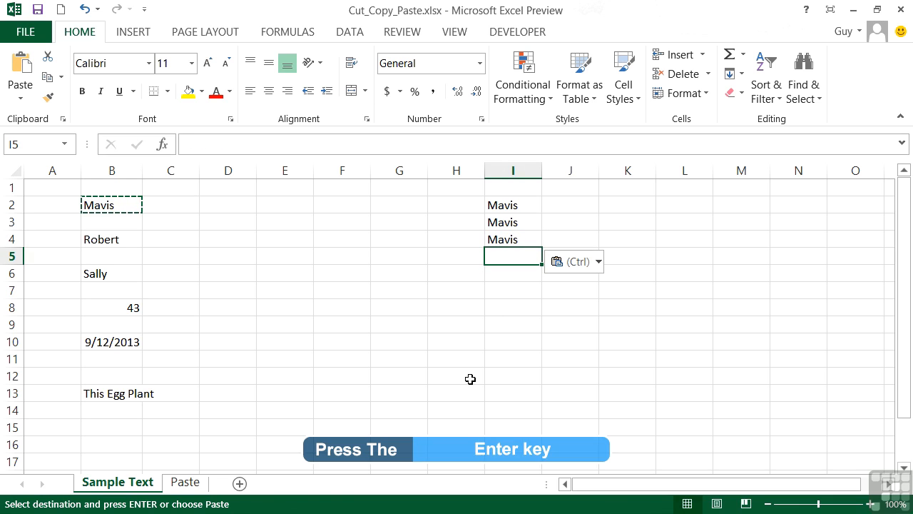
pyautogui.press('Return')
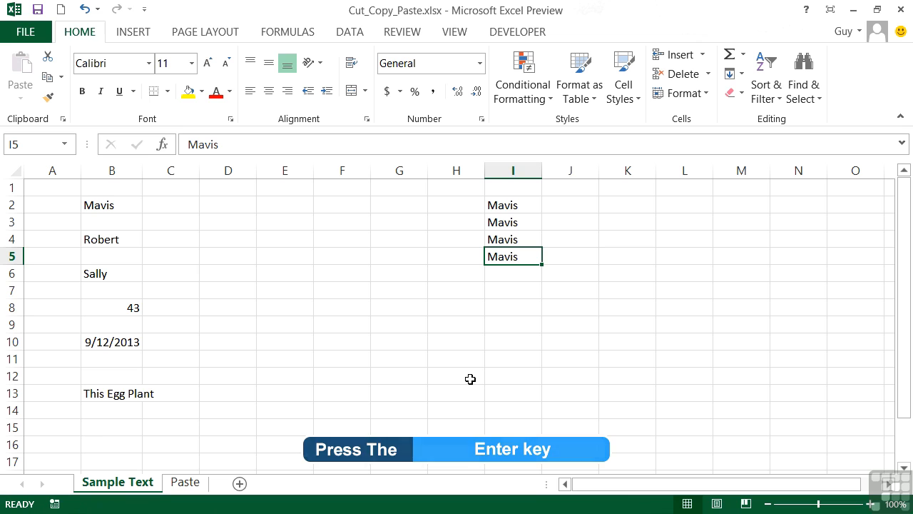
# Cut cell B4 and move its content to cell K4
pyautogui.click(121, 239)
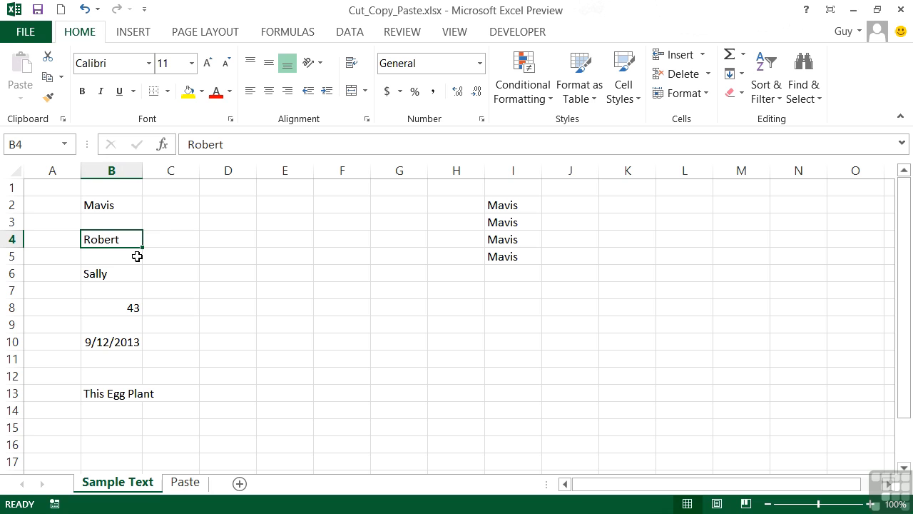
pyautogui.hotkey('ctrl', 'x')
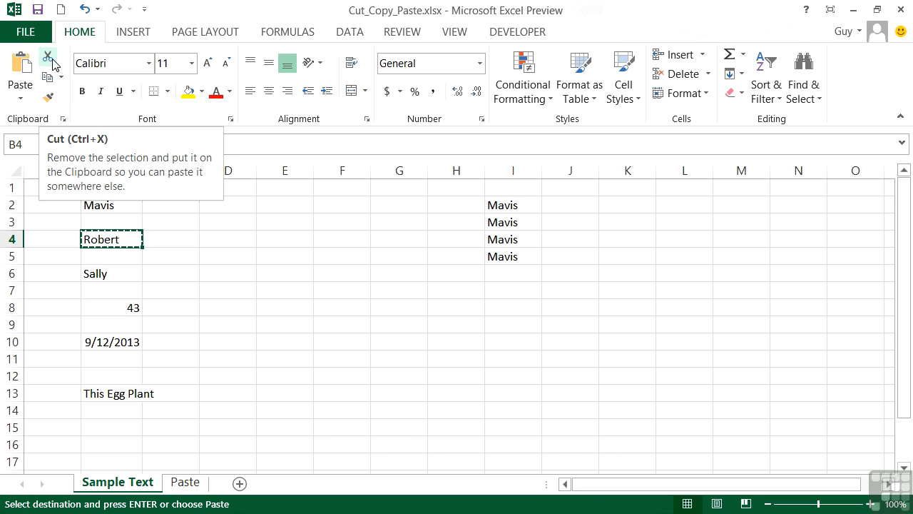
pyautogui.rightClick(120, 243)
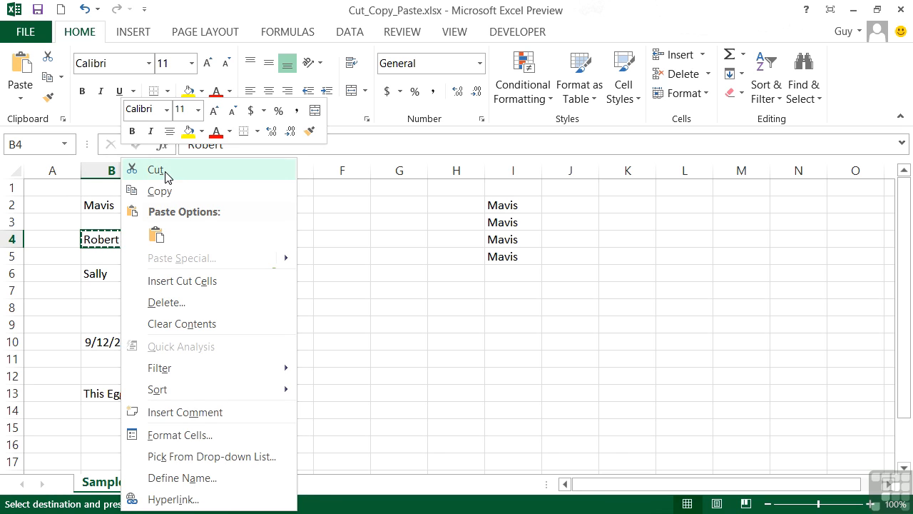
pyautogui.click(165, 168)
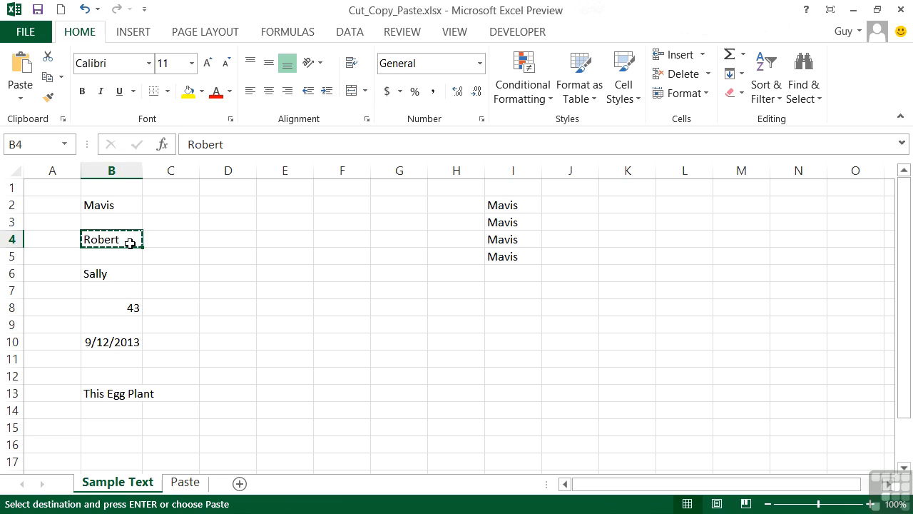
pyautogui.press('Right')
pyautogui.press('Right')
pyautogui.press('Right')
pyautogui.press('Right')
pyautogui.press('Right')
pyautogui.press('Right')
pyautogui.press('Right')
pyautogui.press('Right')
pyautogui.press('Right')
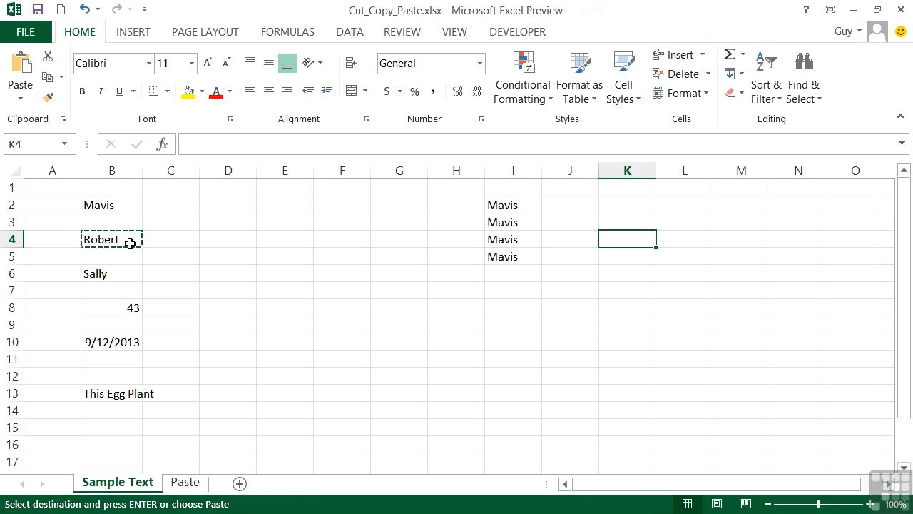
pyautogui.press('Return')
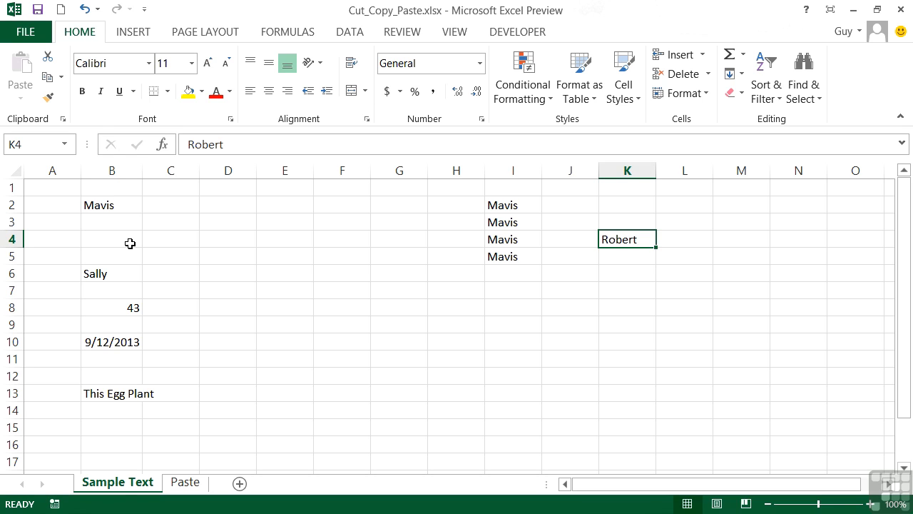
# Cut the number in cell B8 and move it to cell L4
pyautogui.click(130, 308)
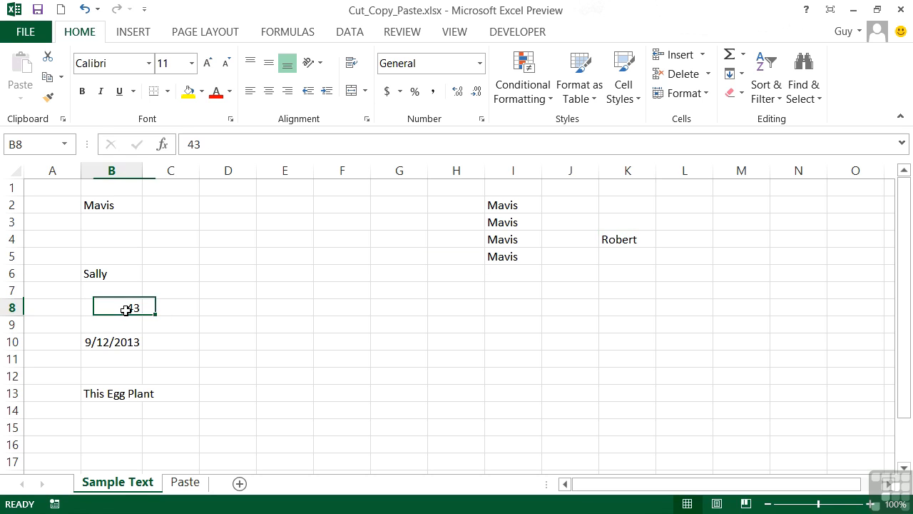
pyautogui.hotkey('ctrl', 'c')
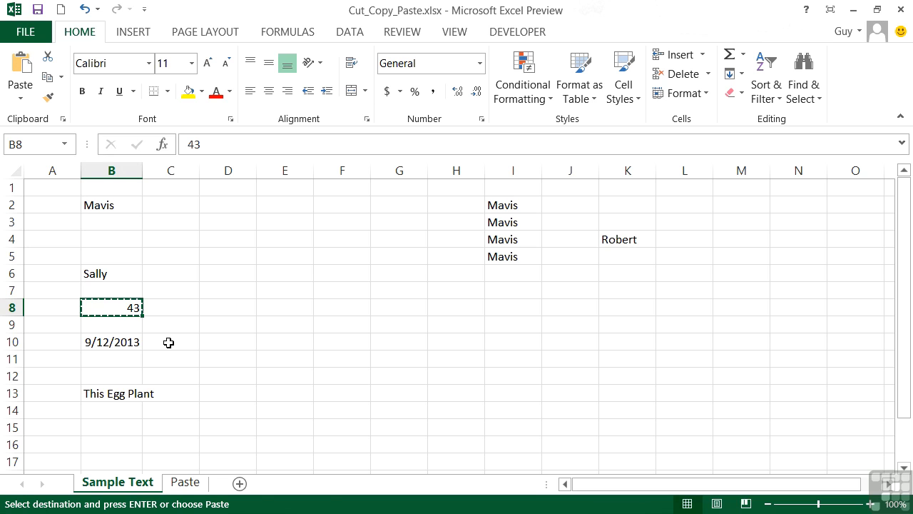
pyautogui.press('Right')
pyautogui.press('Right')
pyautogui.press('Right')
pyautogui.press('Right')
pyautogui.press('Right')
pyautogui.press('Right')
pyautogui.press('Right')
pyautogui.press('Right')
pyautogui.press('Right')
pyautogui.press('Right')
pyautogui.press('Up')
pyautogui.press('Up')
pyautogui.press('Up')
pyautogui.press('Up')
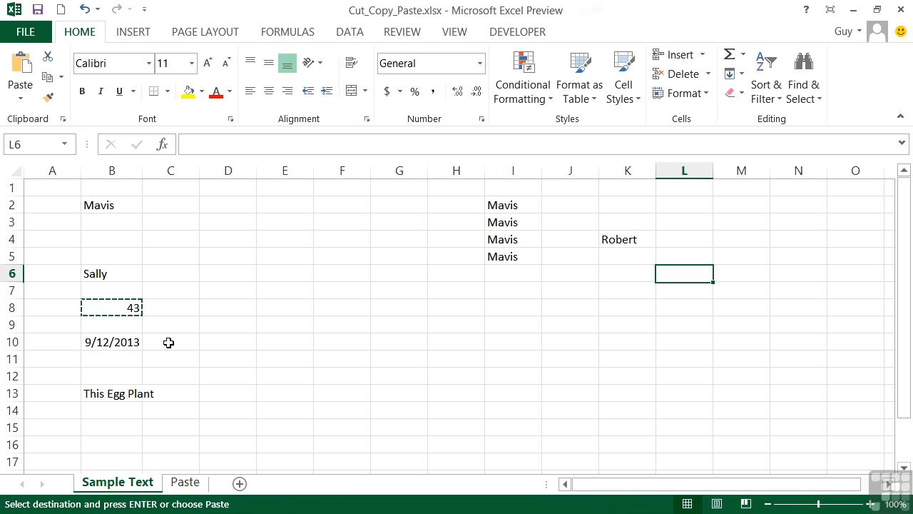
pyautogui.press('Return')
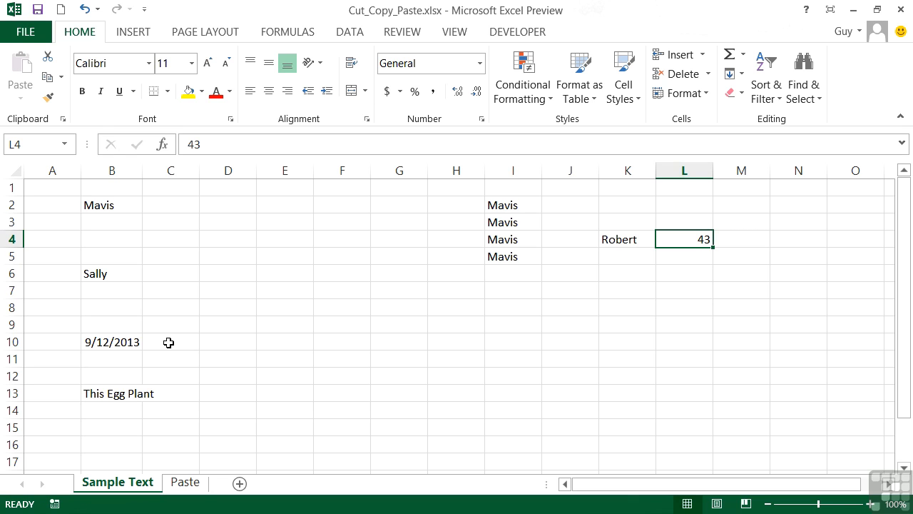
# Copy the range B2:B14 from the Sample Text sheet and paste it into the Paste sheet starting at cell E3
pyautogui.moveTo(111, 209); pyautogui.dragTo(101, 407)
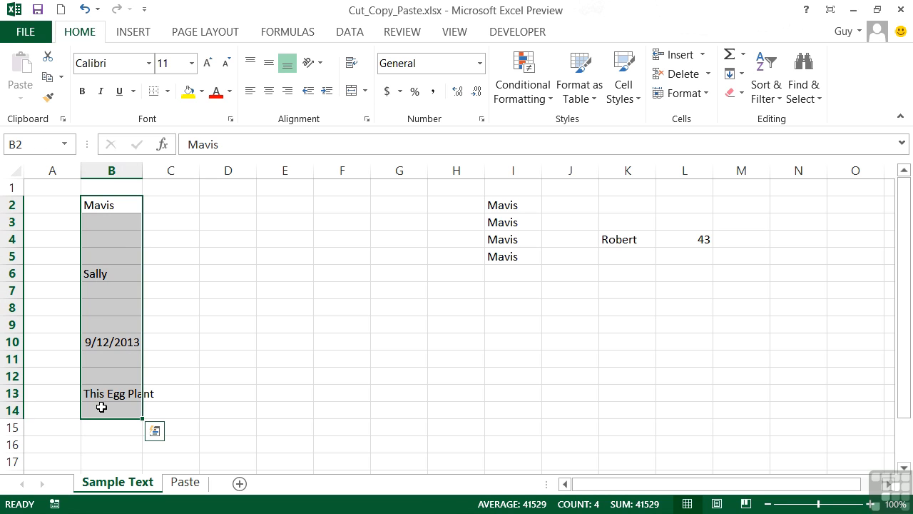
pyautogui.hotkey('ctrl', 'c')
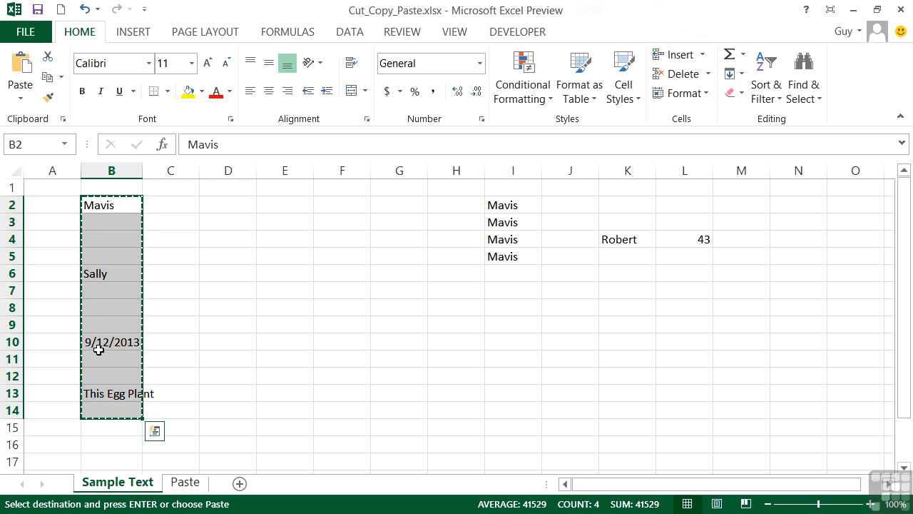
pyautogui.click(187, 482)
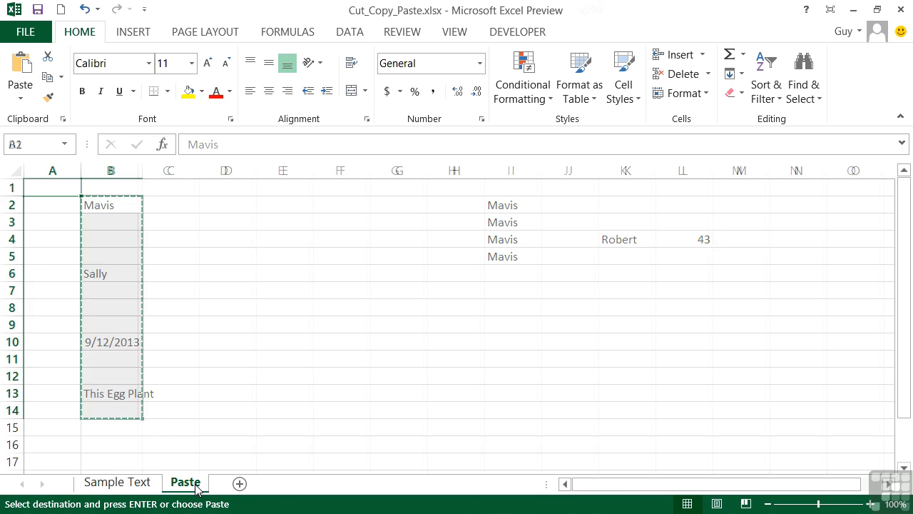
pyautogui.click(280, 225)
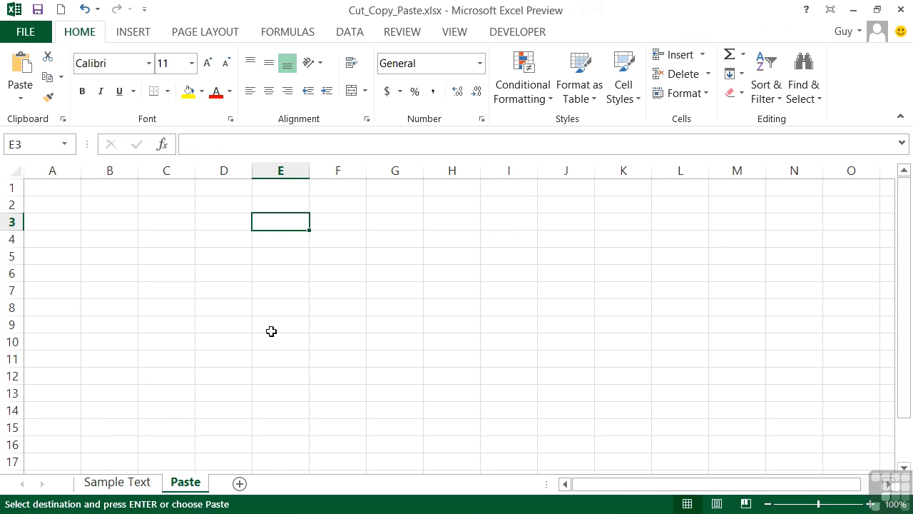
pyautogui.click(116, 483)
pyautogui.hotkey('ctrl', 'v')
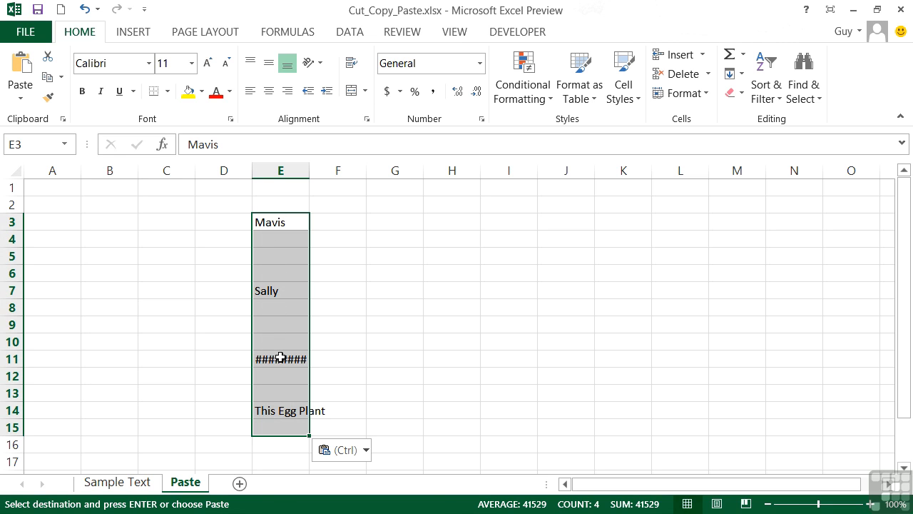
# Paste the copied range a second time on the Paste sheet, starting at cell K7
pyautogui.moveTo(282, 358)
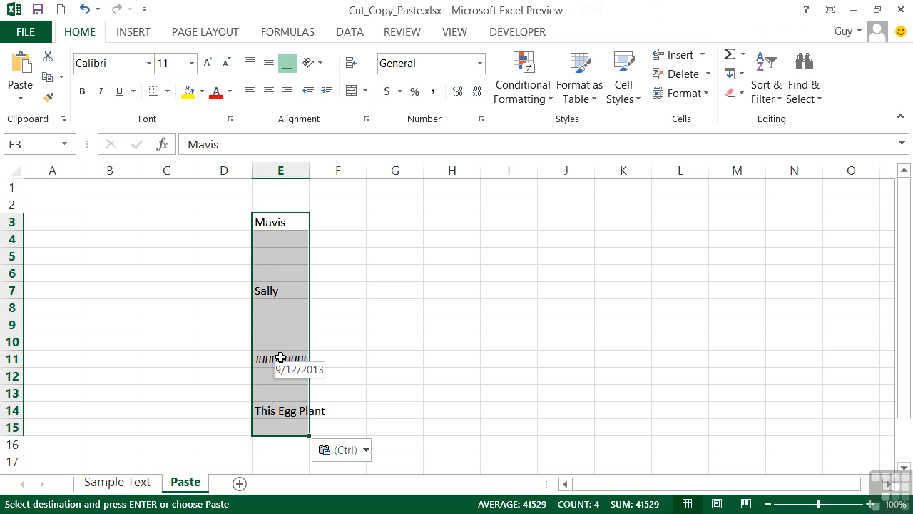
pyautogui.click(615, 296)
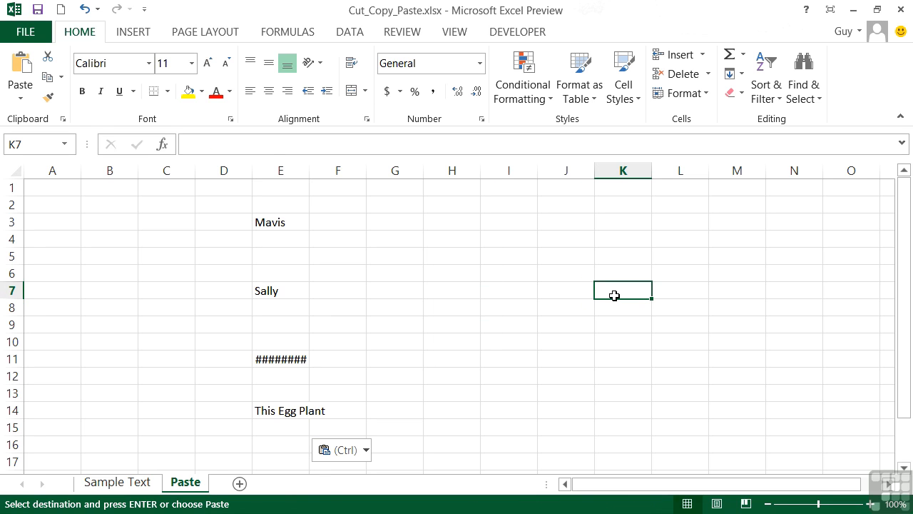
pyautogui.hotkey('ctrl', 'v')
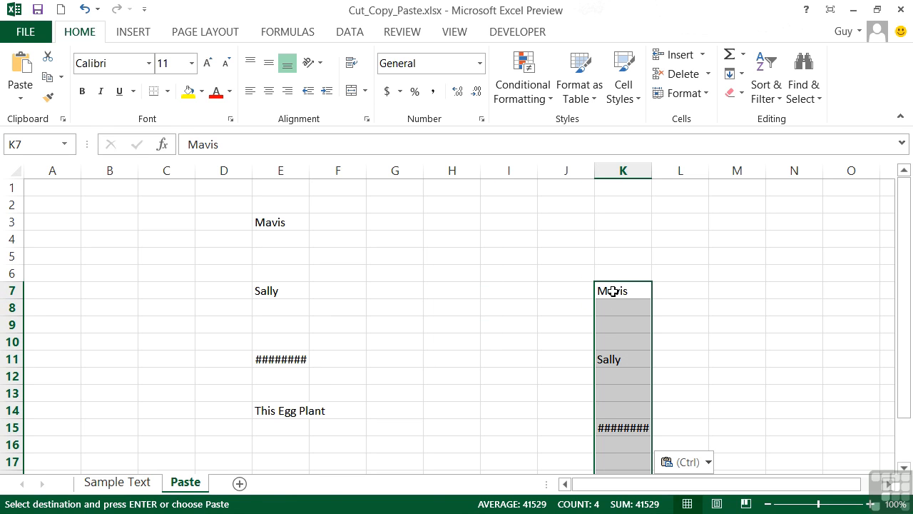
pyautogui.scroll(-1, 613, 291)
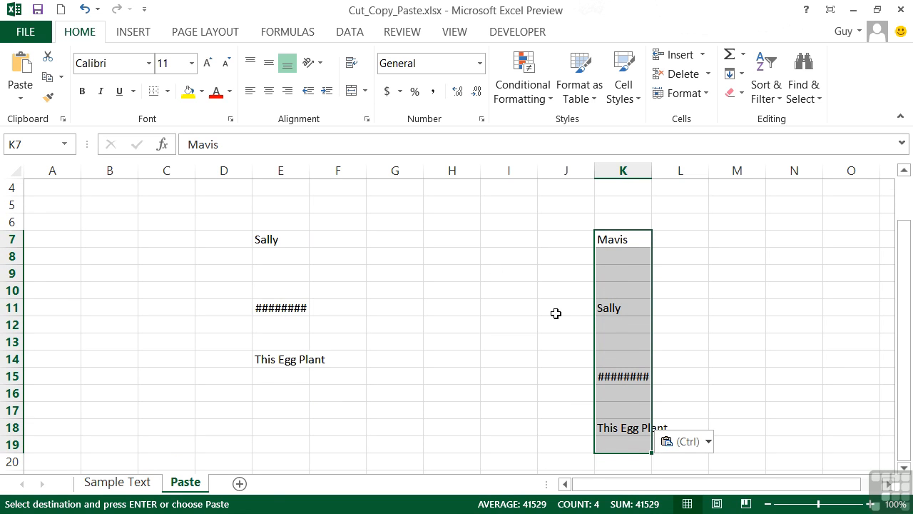
# Auto-fit column K and widen column E so the dates in K15 and E11 fit
pyautogui.click(618, 377)
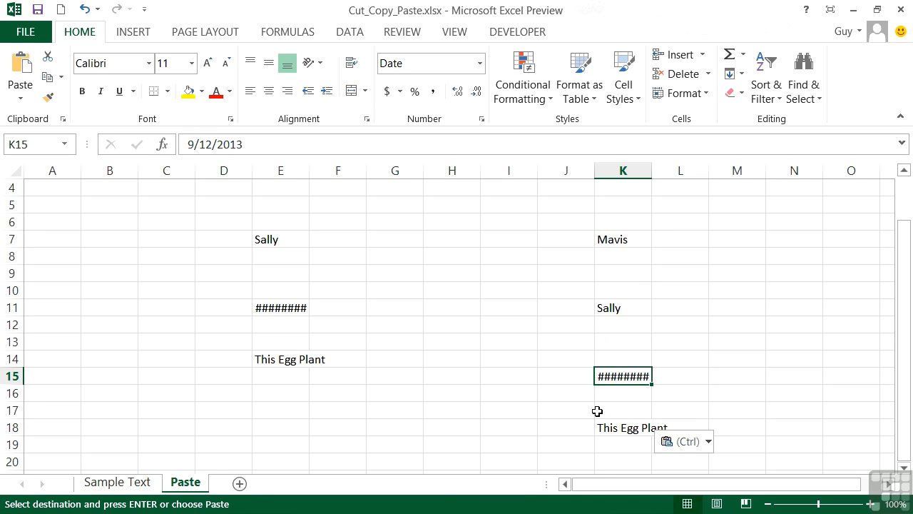
pyautogui.doubleClick(651, 171)
pyautogui.moveTo(312, 171); pyautogui.dragTo(322, 170)
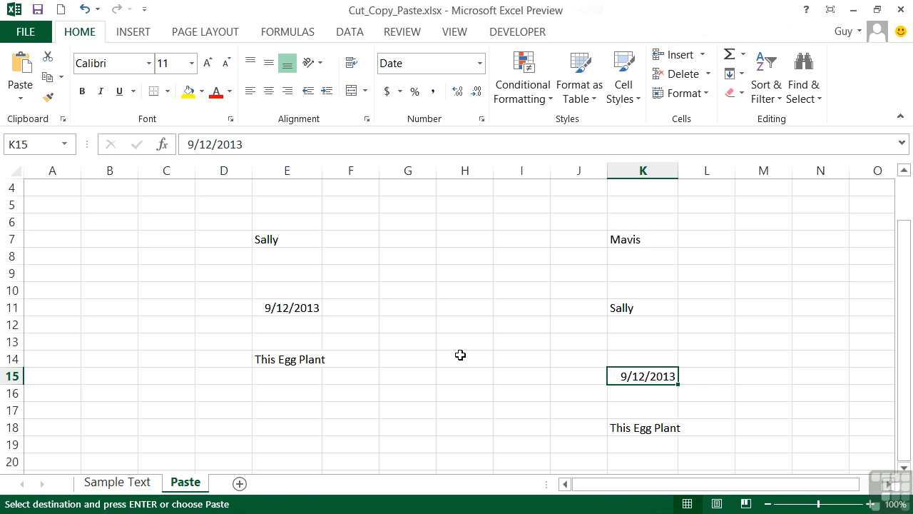
# Copy cell B2 from the Sample Text sheet and paste it into the whole range C26:K36 on the Paste sheet
pyautogui.click(131, 482)
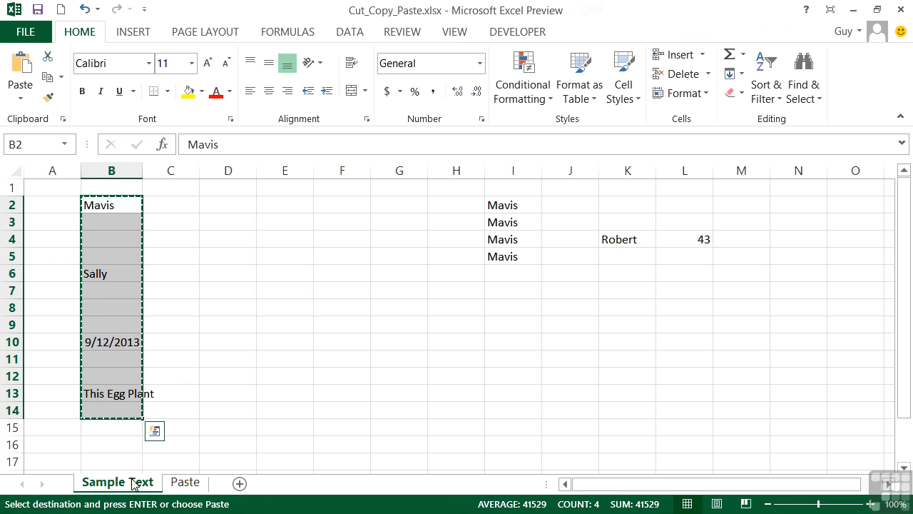
pyautogui.click(118, 207)
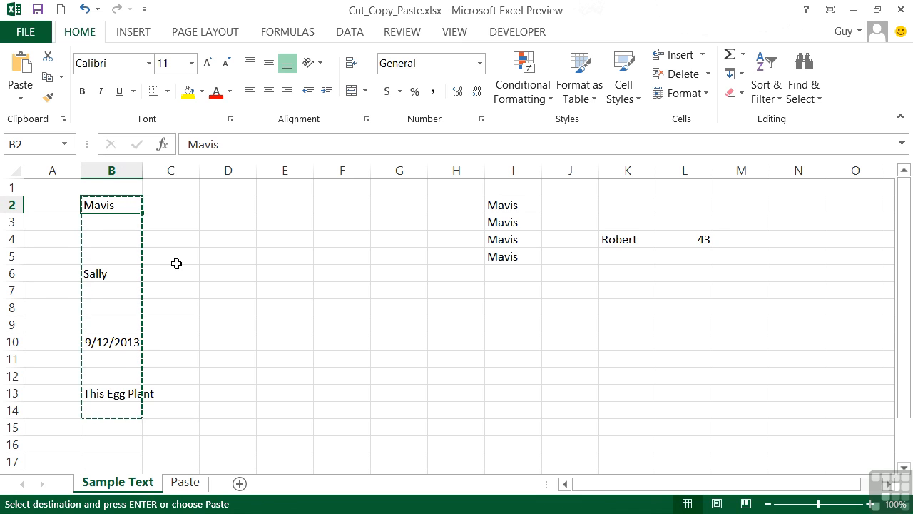
pyautogui.click(195, 490)
pyautogui.scroll(-6, 190, 361)
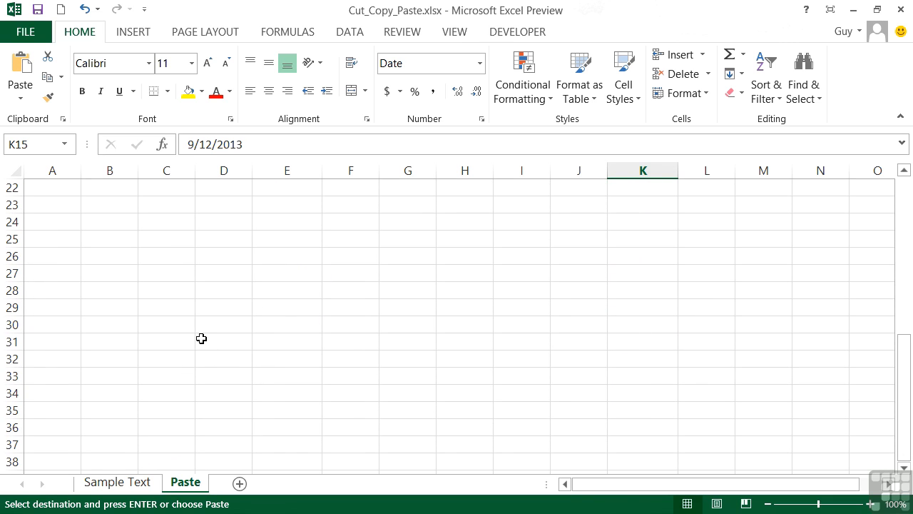
pyautogui.moveTo(170, 258); pyautogui.dragTo(630, 426)
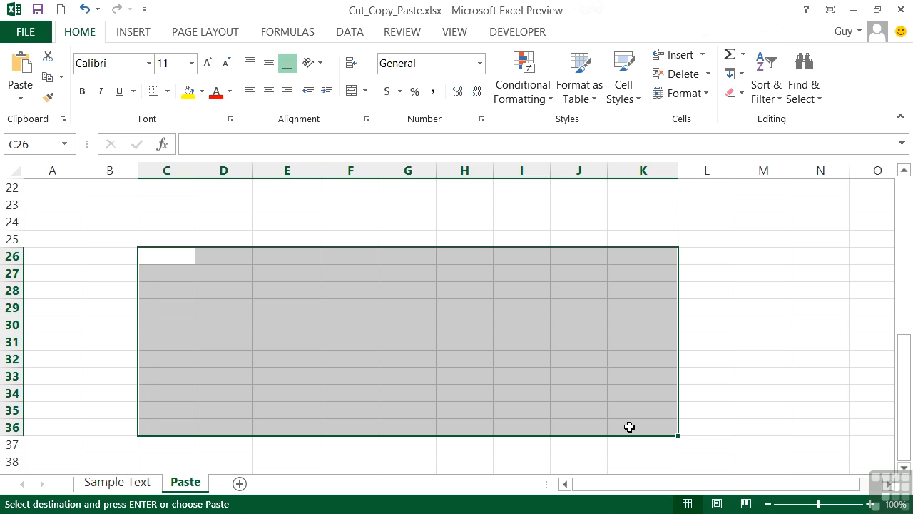
pyautogui.press('Return')
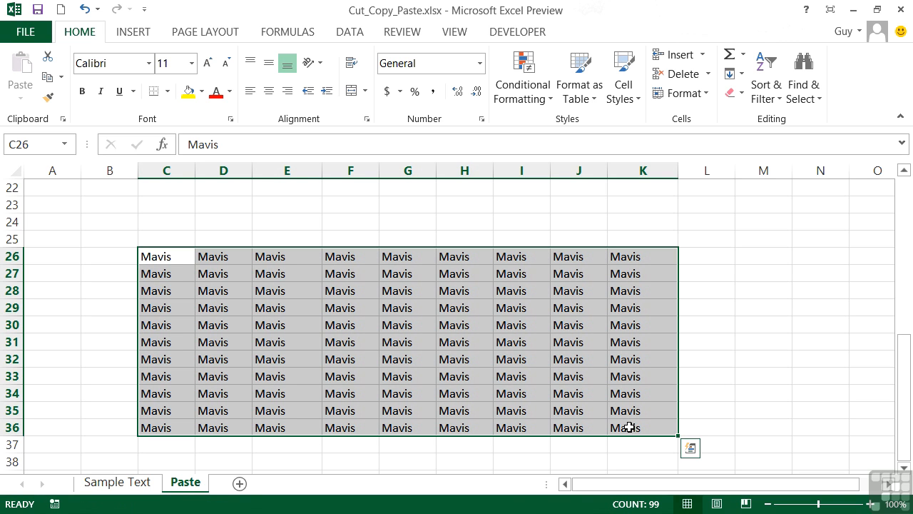